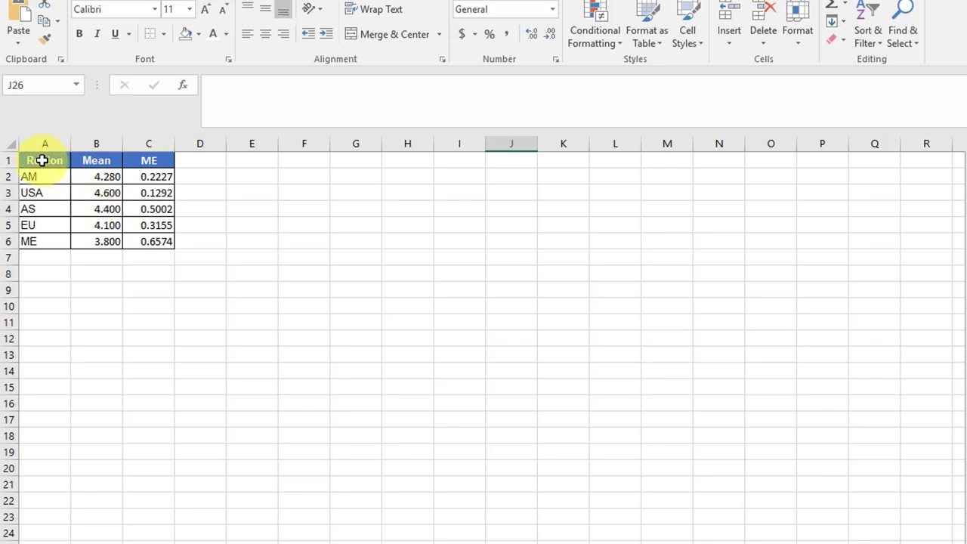
- Insert a Line chart of the Region and Mean data in A1:B6 and position it beside the table
drag(45, 160, 87, 241)
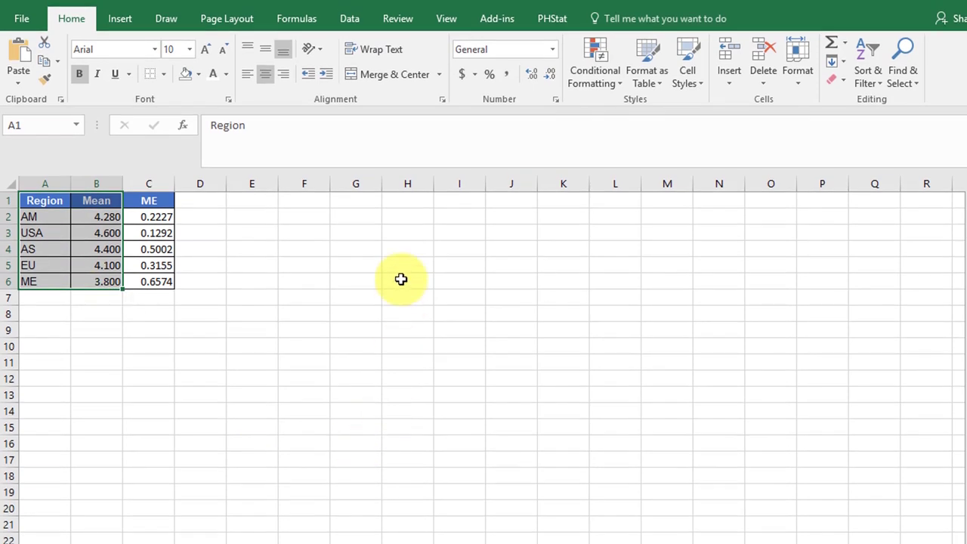
click(121, 19)
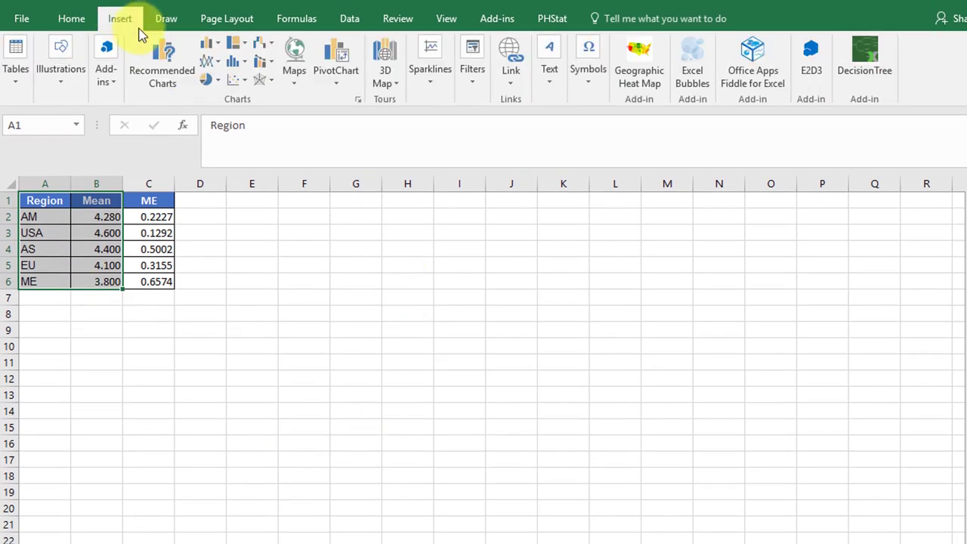
click(163, 61)
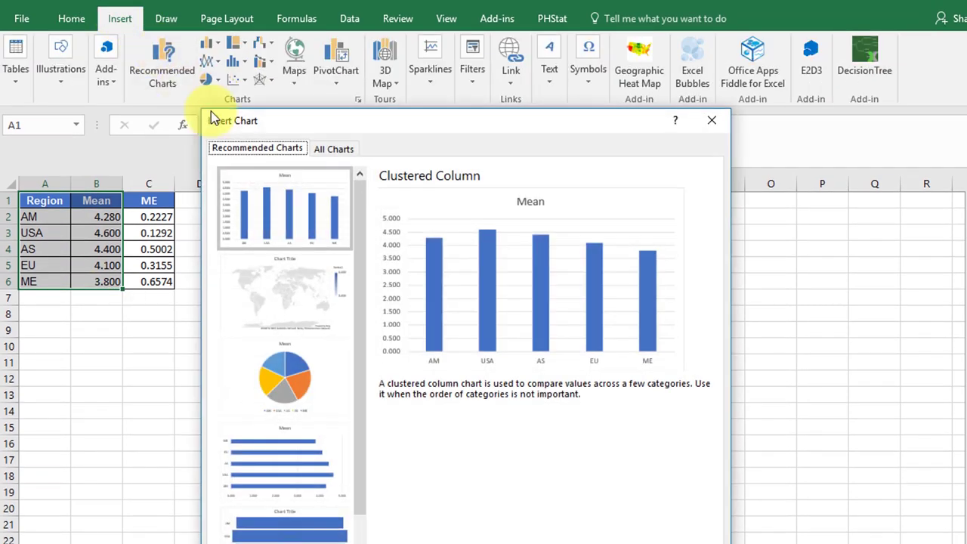
click(335, 149)
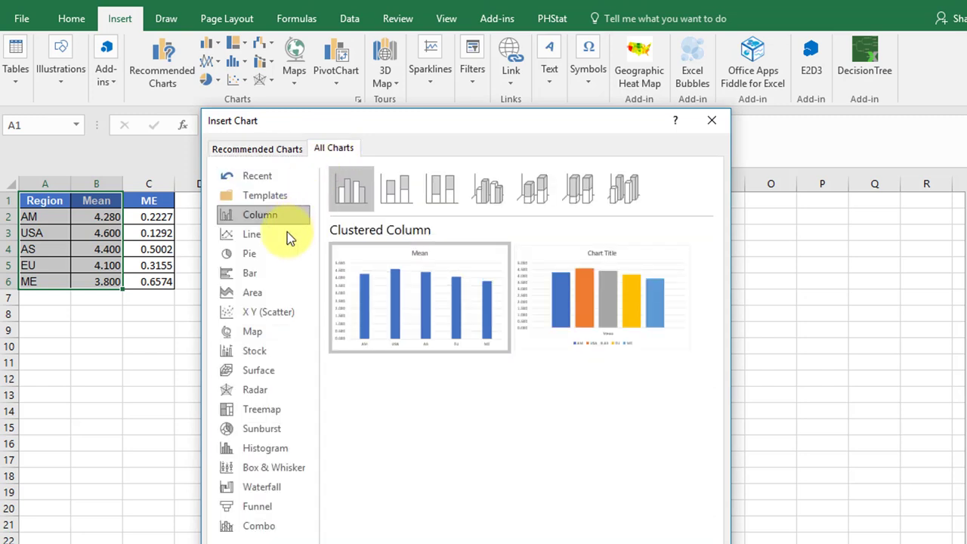
click(261, 234)
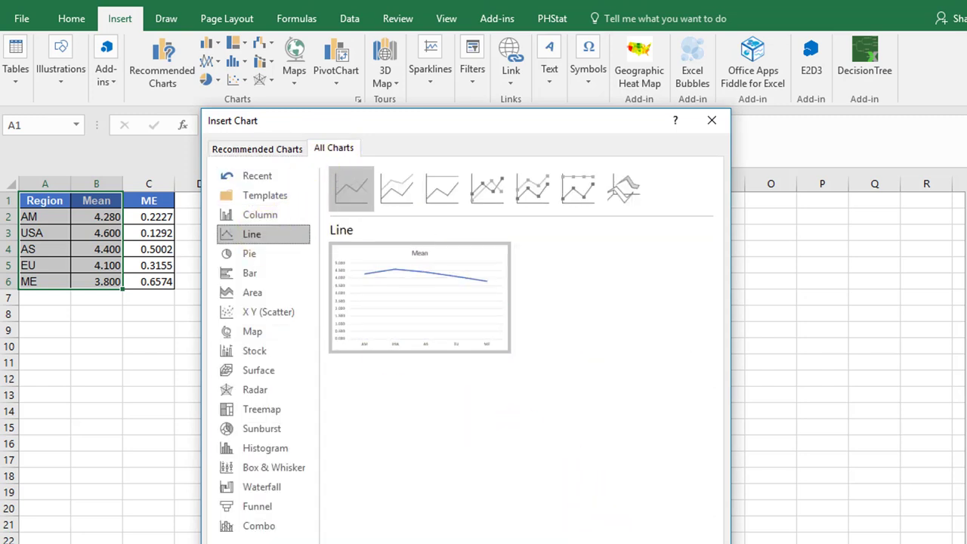
key(Return)
drag(592, 317, 559, 237)
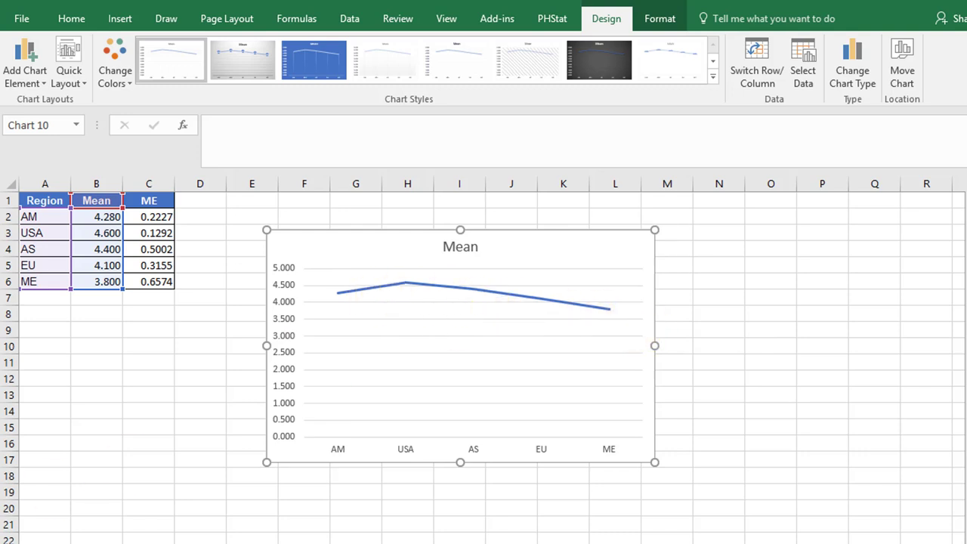
- Give the Mean series built-in square markers of size 5
mouse_move(528, 300)
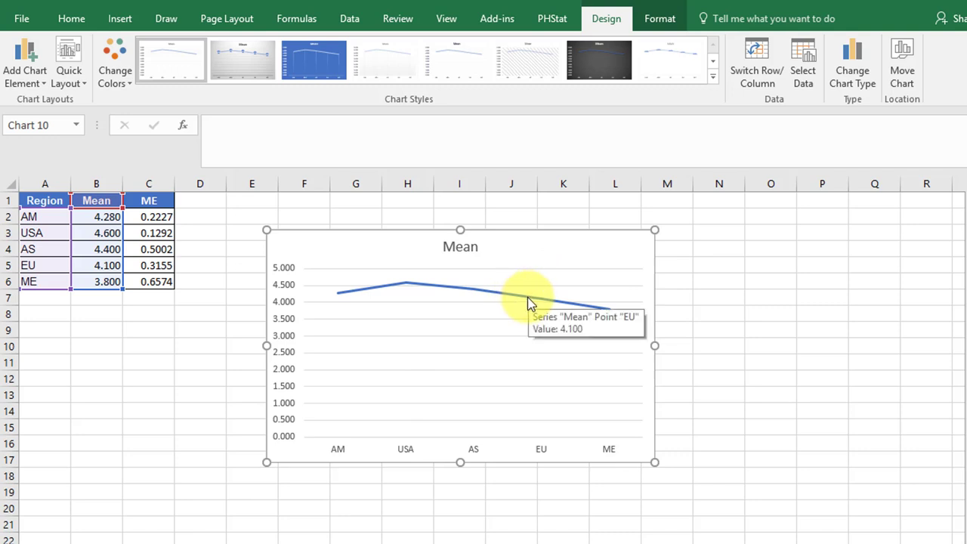
click(527, 297)
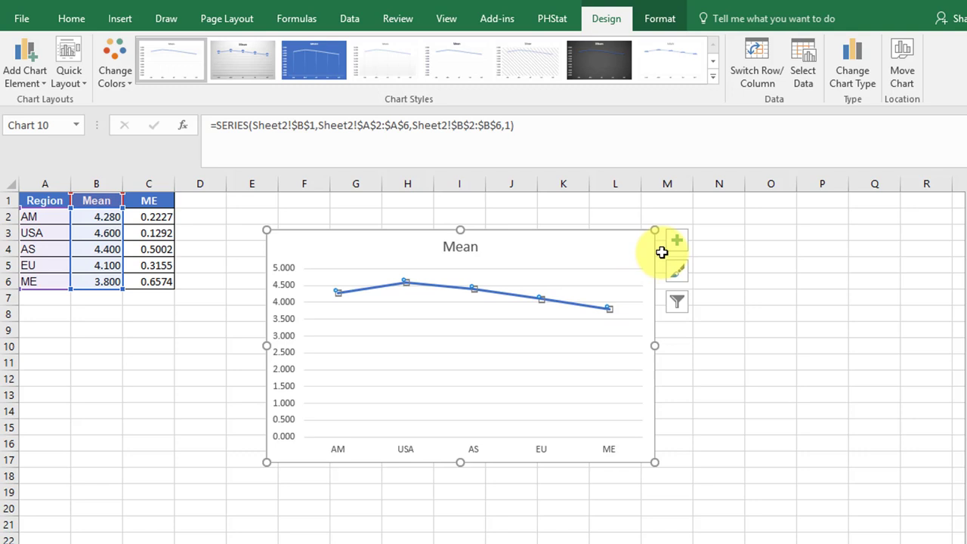
right_click(578, 304)
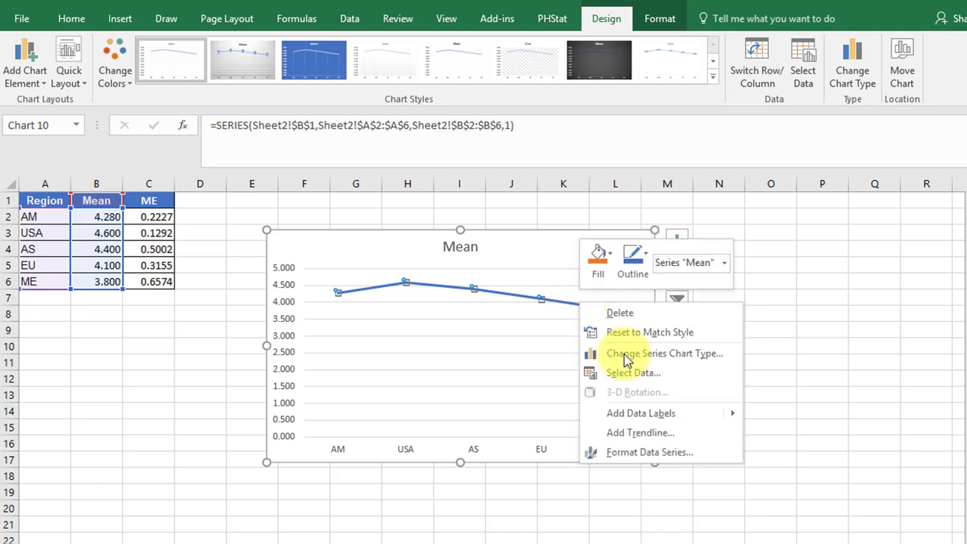
click(658, 452)
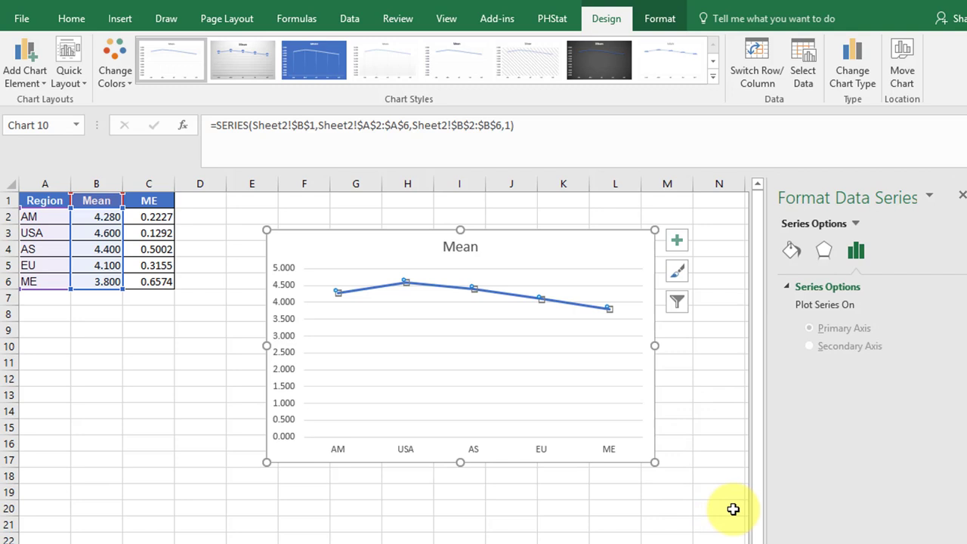
click(791, 252)
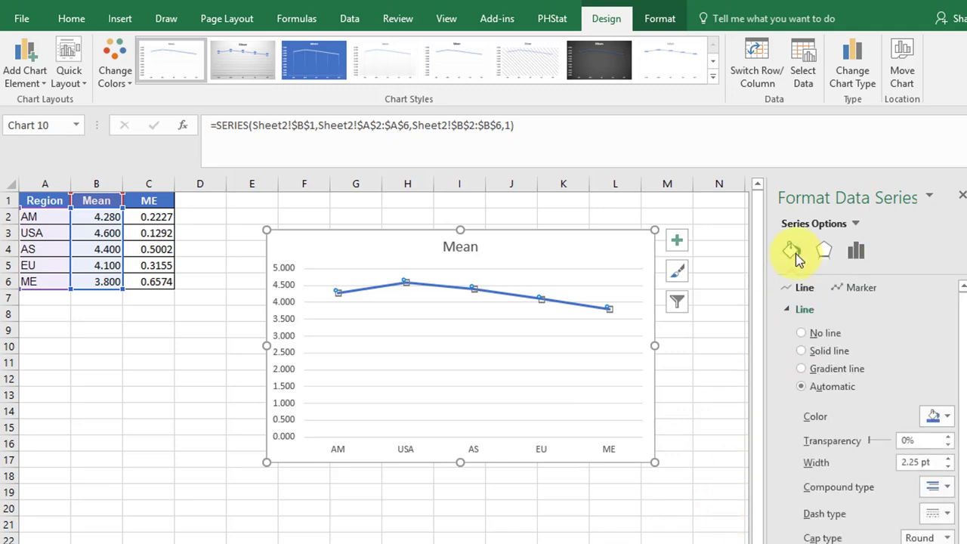
click(856, 291)
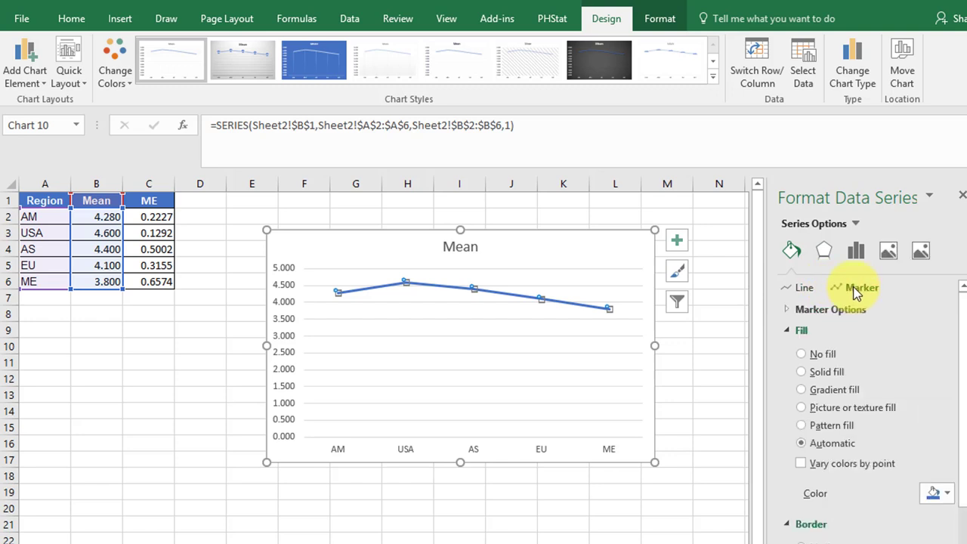
click(786, 310)
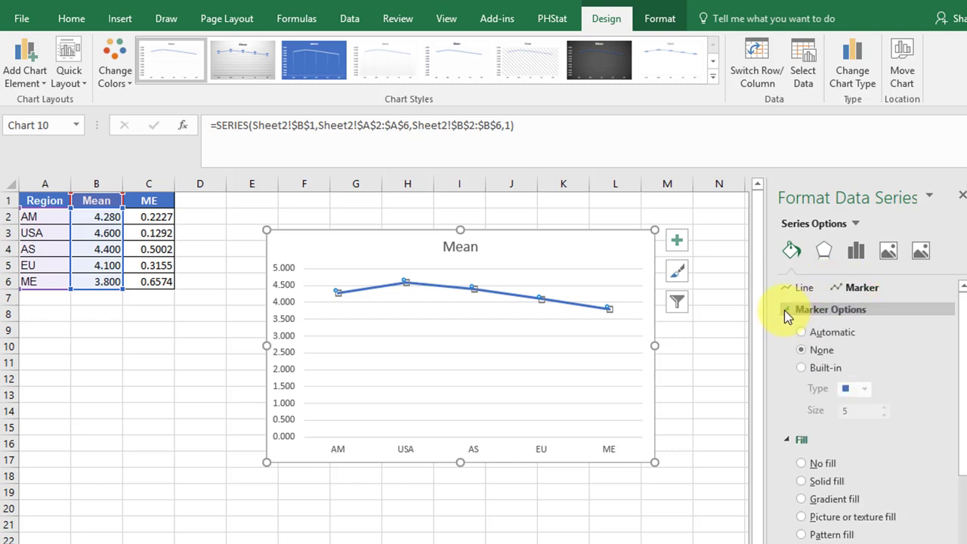
click(800, 368)
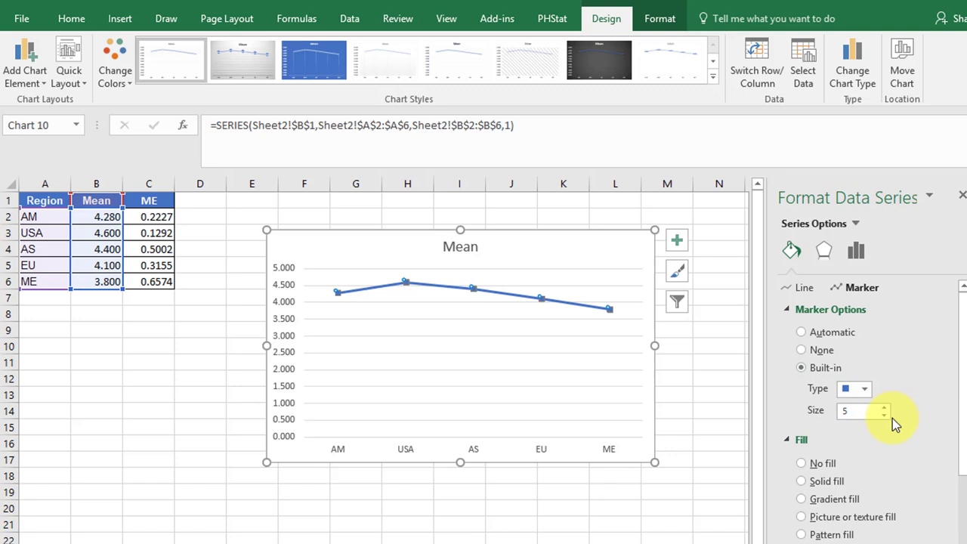
- Set the Mean series to No line so only its markers are drawn, and close the series formatting
mouse_move(583, 309)
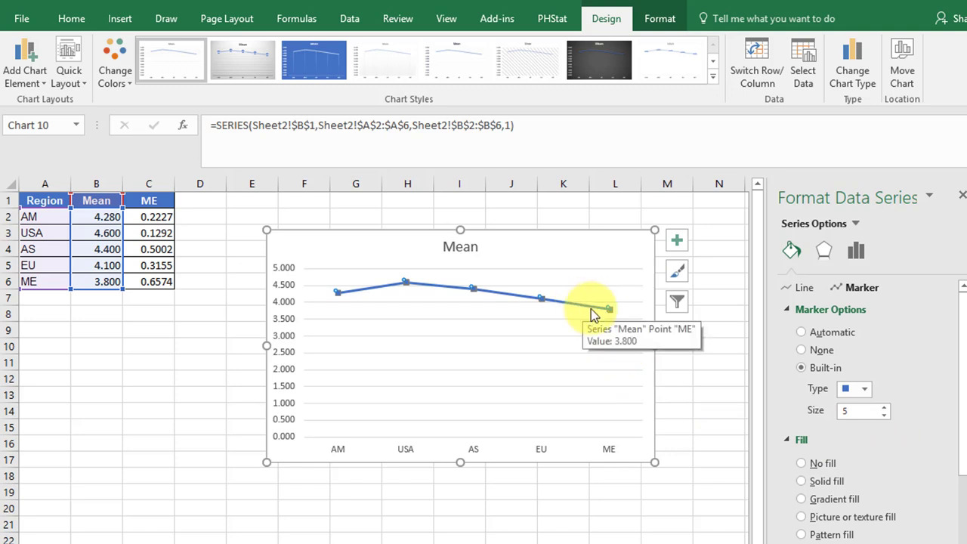
click(794, 290)
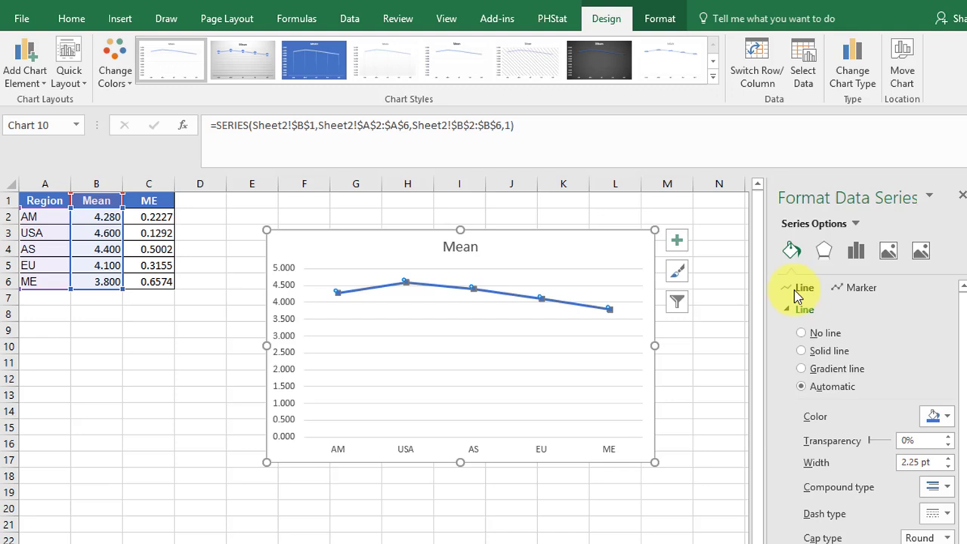
click(803, 334)
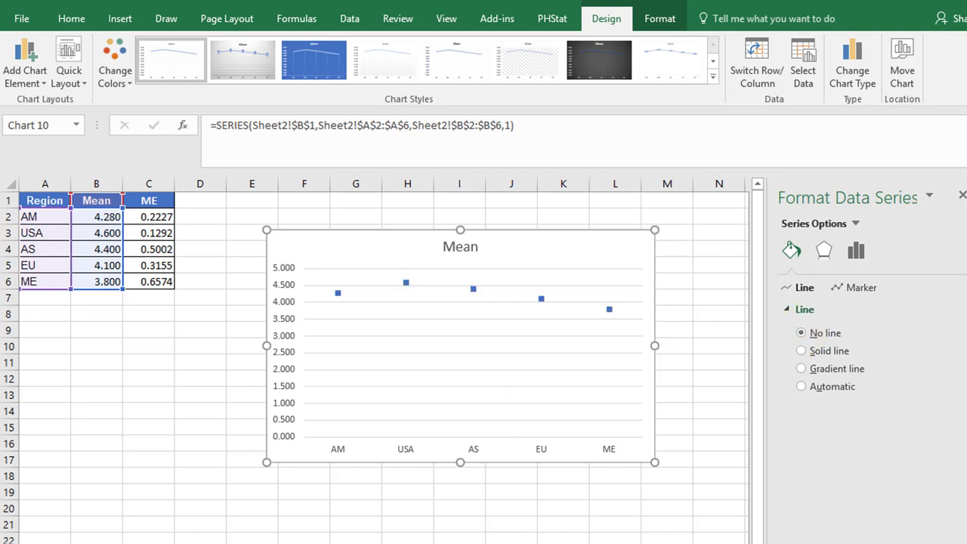
click(963, 196)
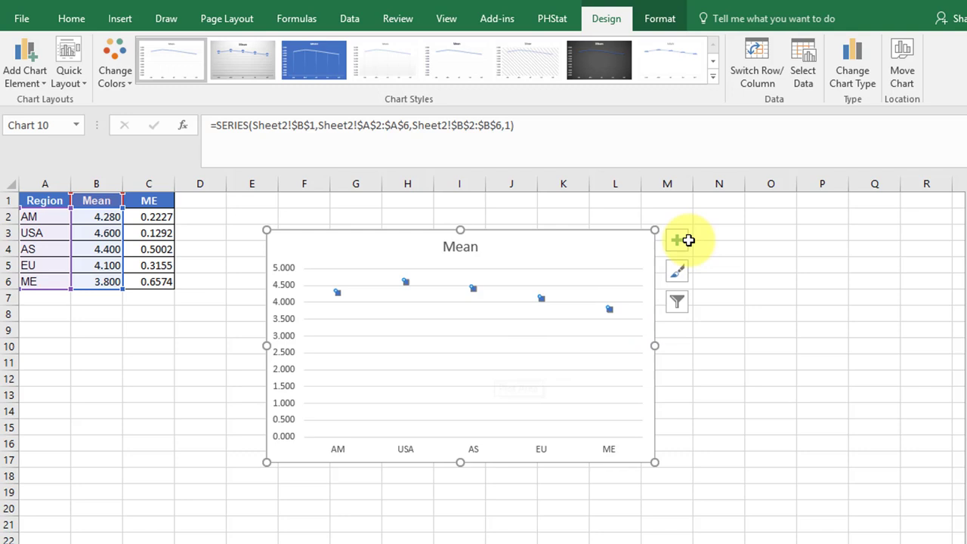
- Add axis titles and error bars to the chart
click(680, 246)
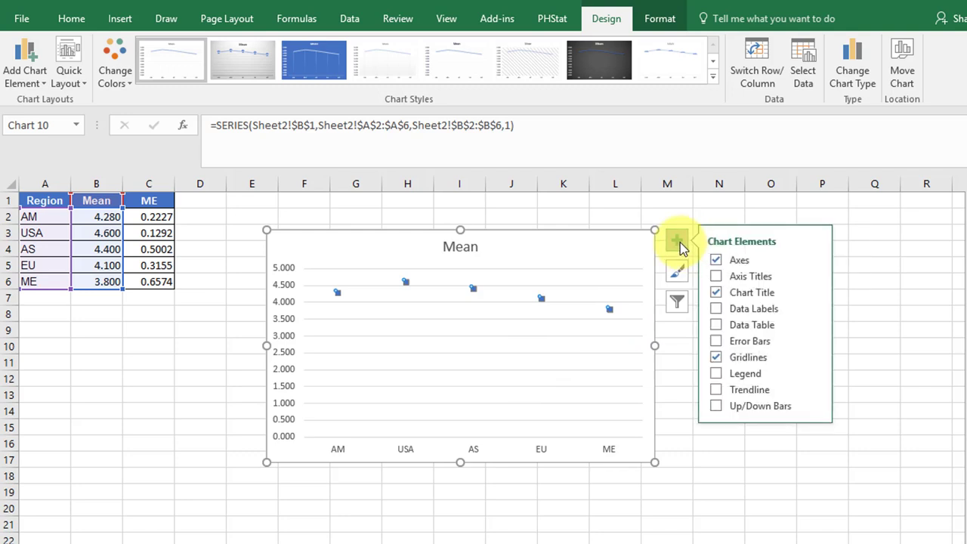
click(716, 276)
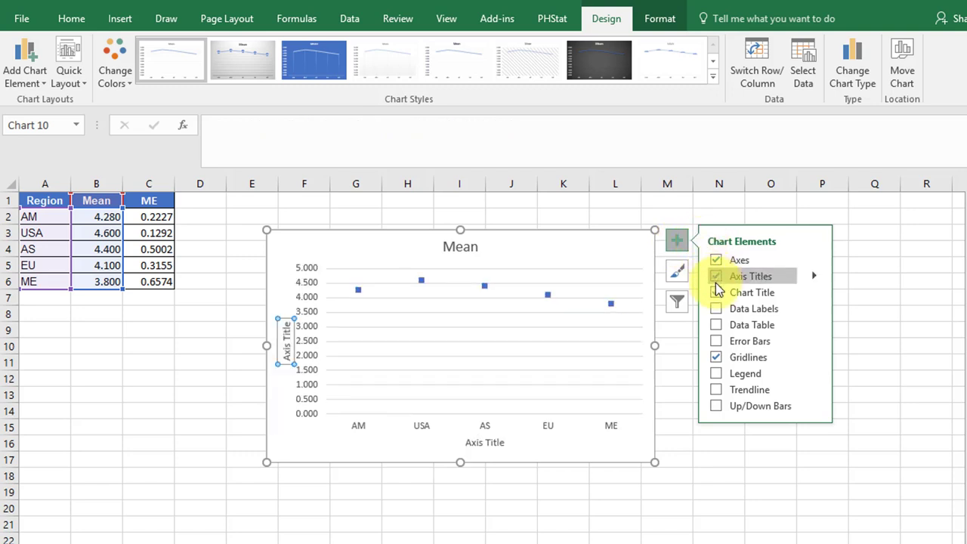
click(714, 342)
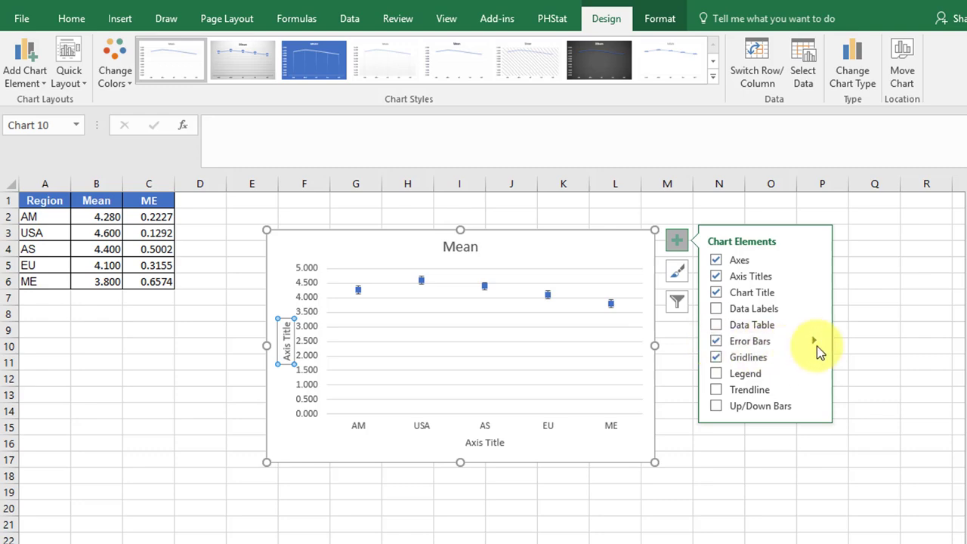
- Switch the vertical error bars to a custom error amount, using the ME values in C2:C6 as the positive error value
mouse_move(815, 344)
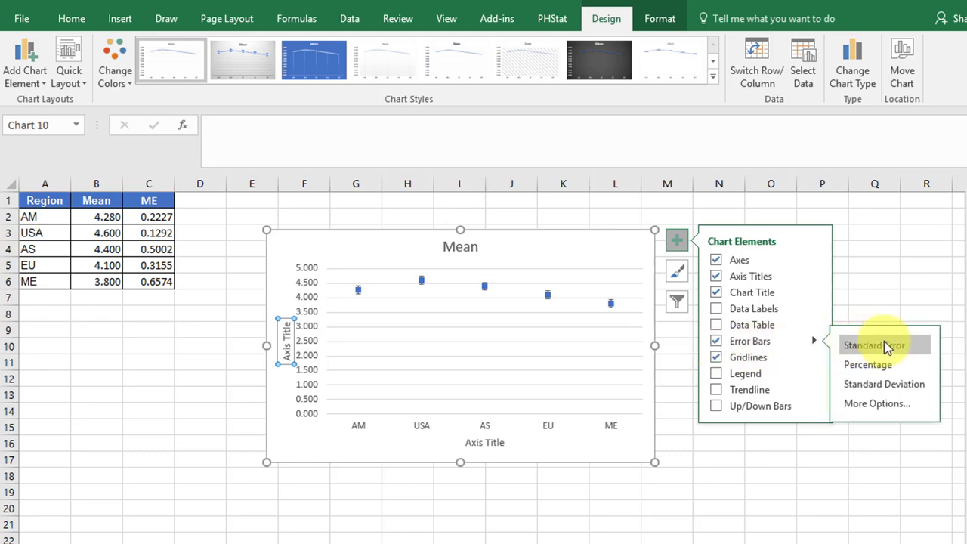
click(894, 404)
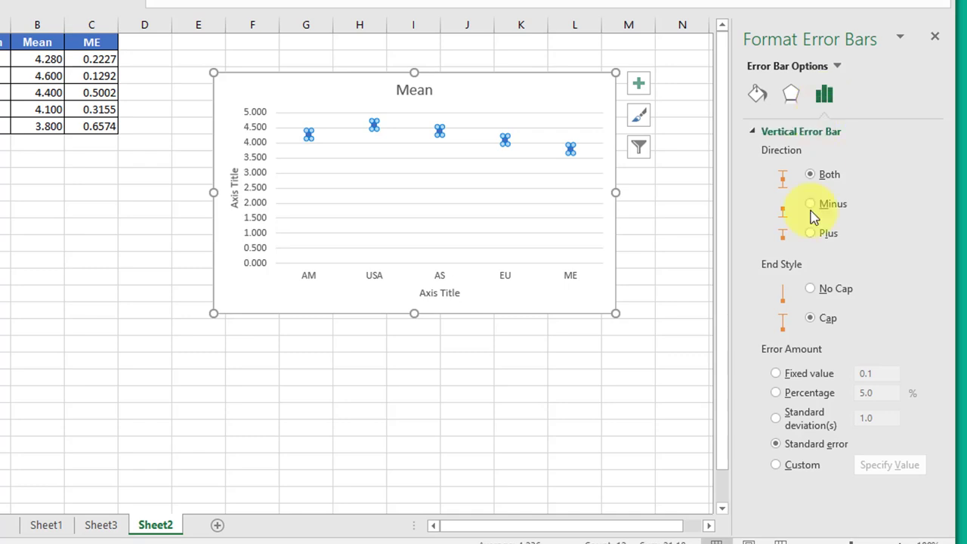
click(777, 465)
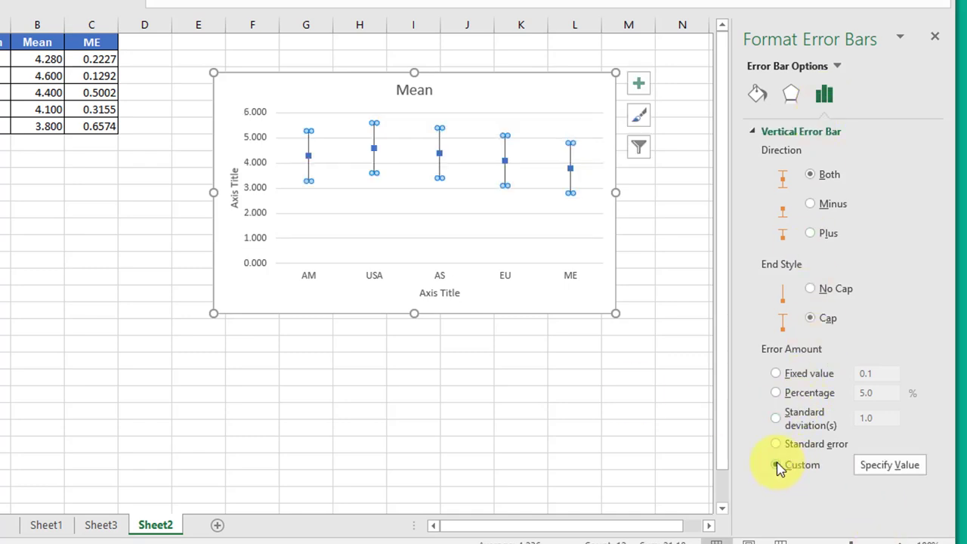
click(890, 466)
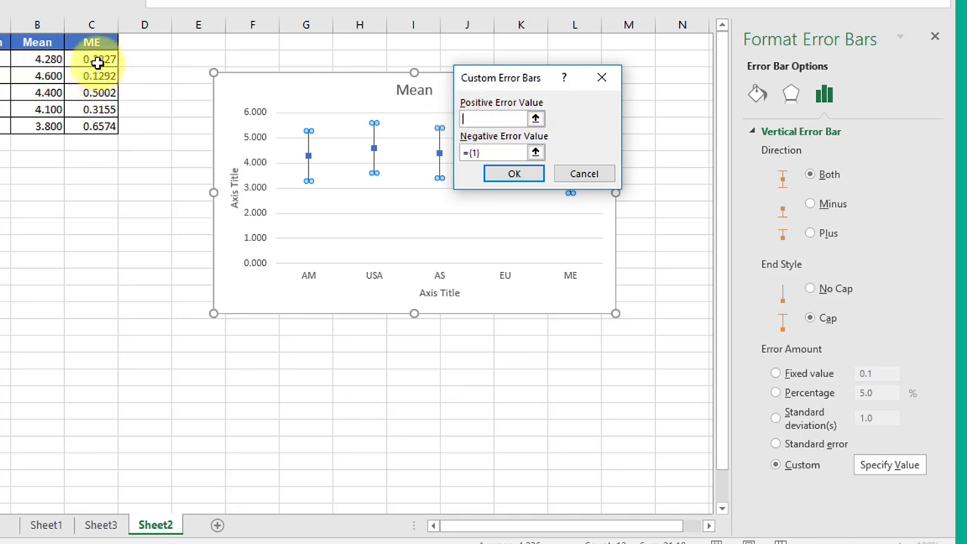
drag(93, 61, 93, 125)
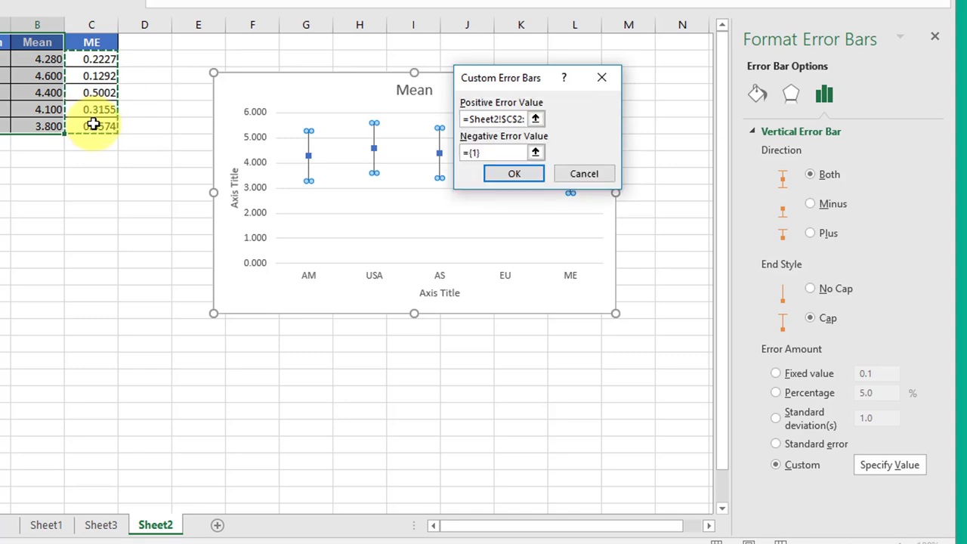
- Use the ME values in C2:C6 as the negative error value, apply the custom error bars and deselect the chart
click(500, 153)
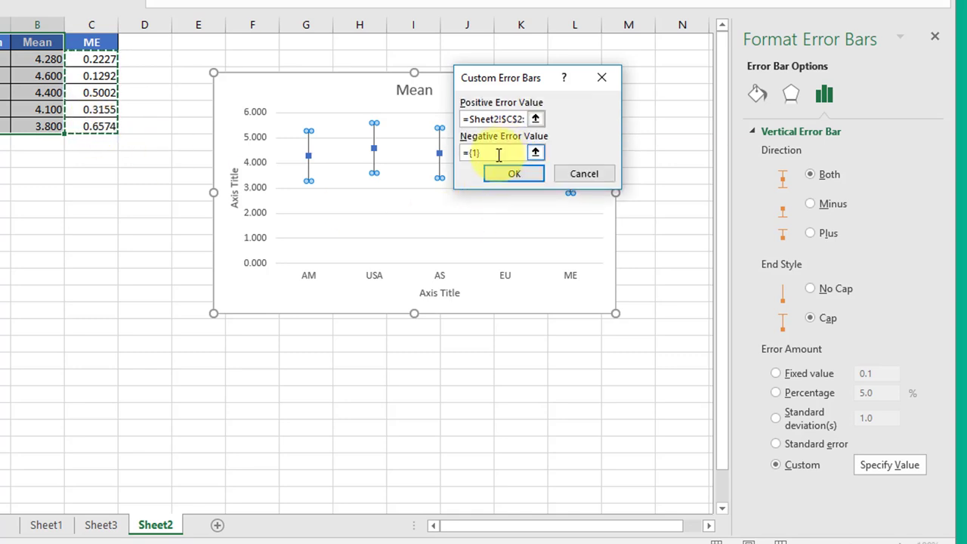
drag(498, 153, 464, 155)
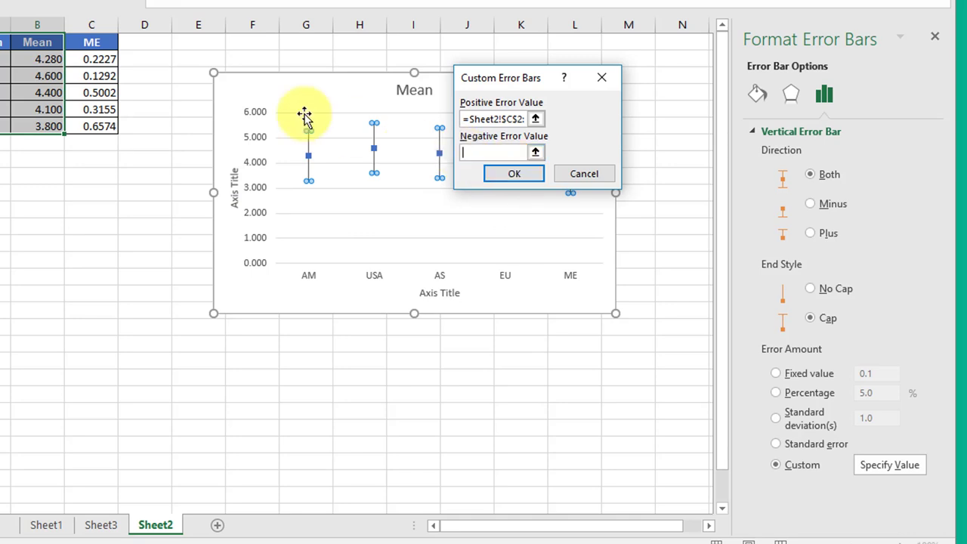
click(92, 61)
drag(92, 61, 102, 127)
click(514, 174)
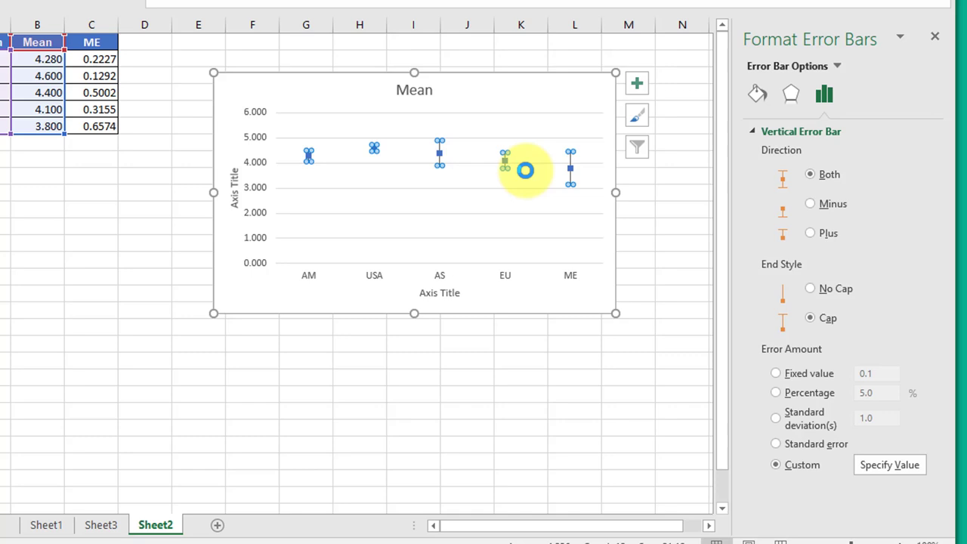
click(487, 408)
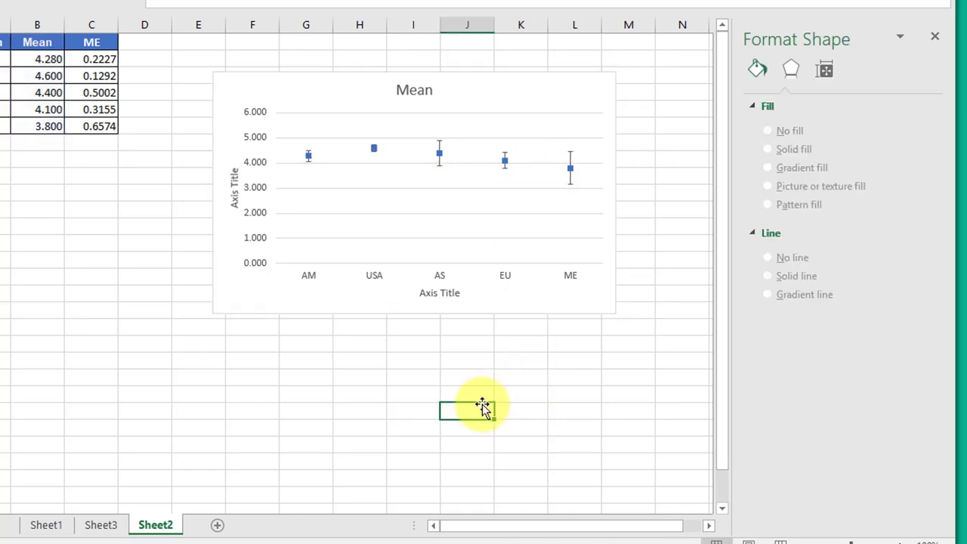
- Set the vertical axis minimum bound to 2.0 and deselect the chart
click(256, 181)
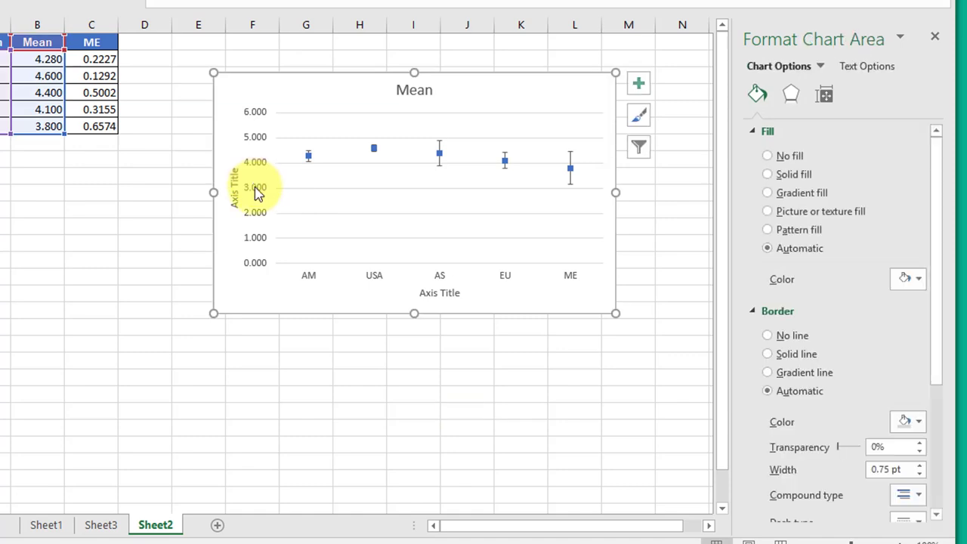
click(257, 191)
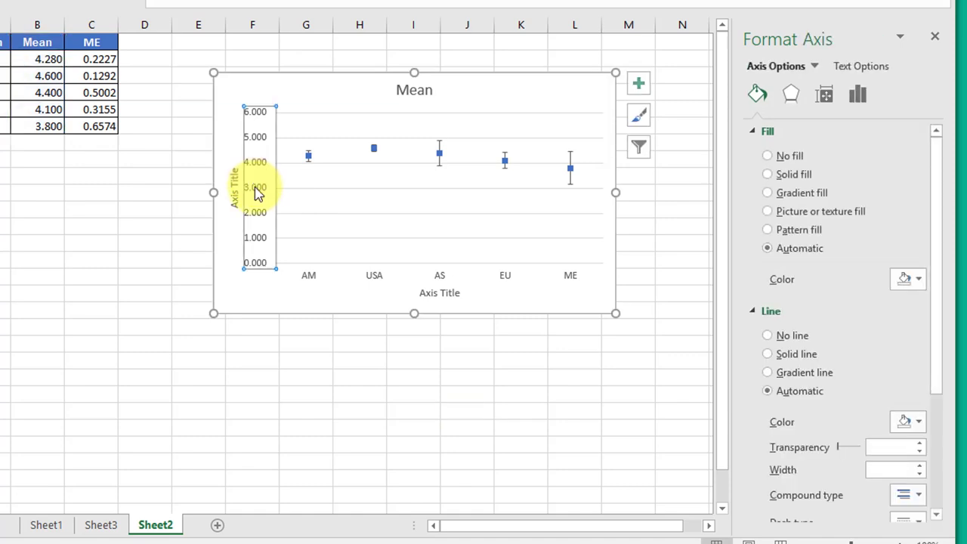
click(858, 96)
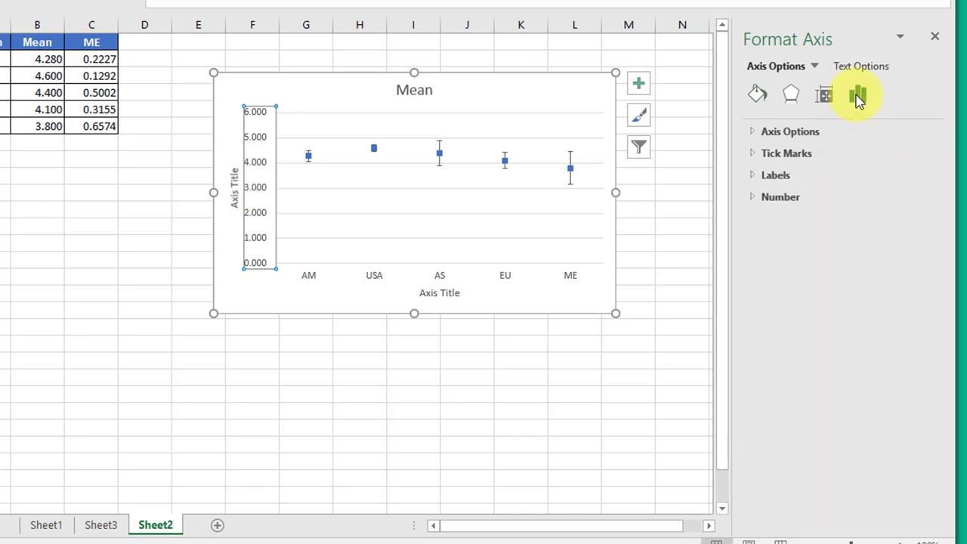
click(755, 135)
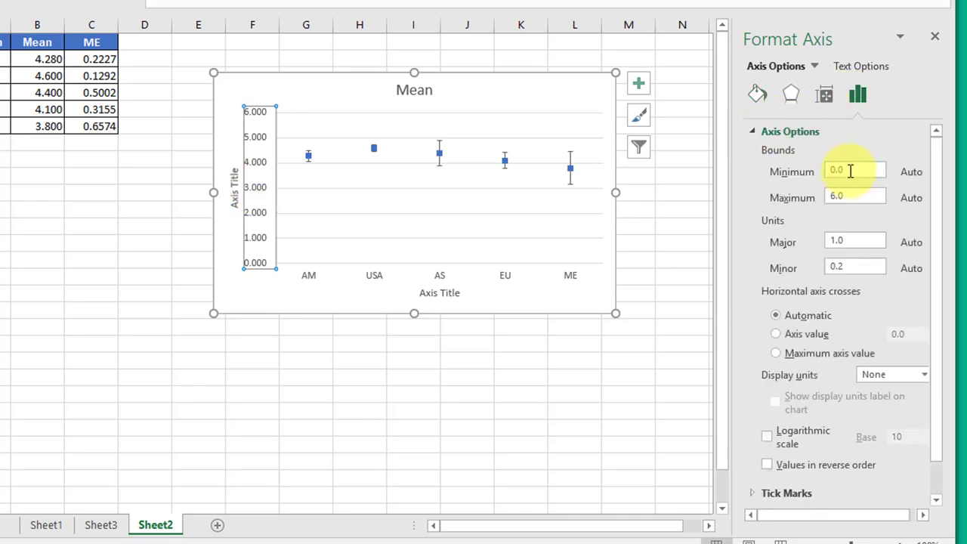
drag(852, 173, 823, 172)
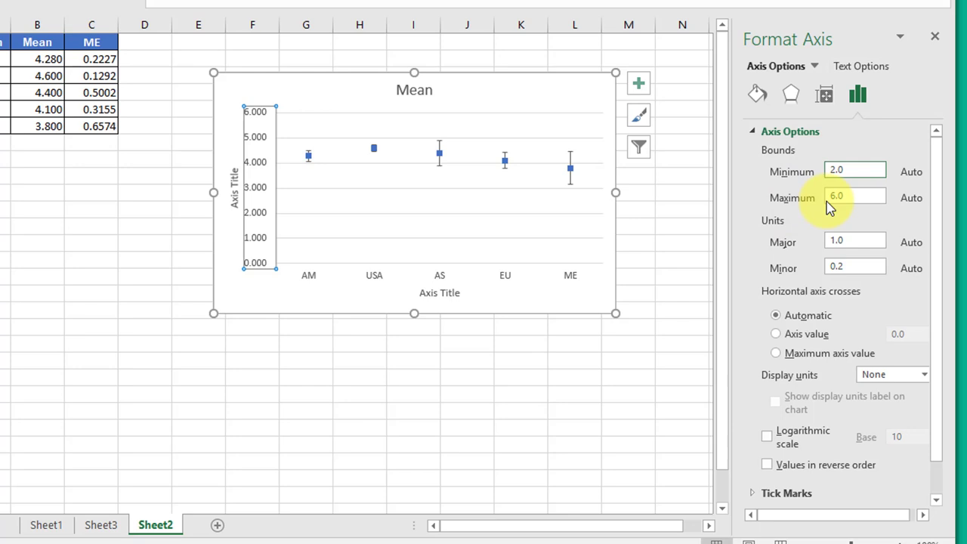
drag(854, 197, 827, 196)
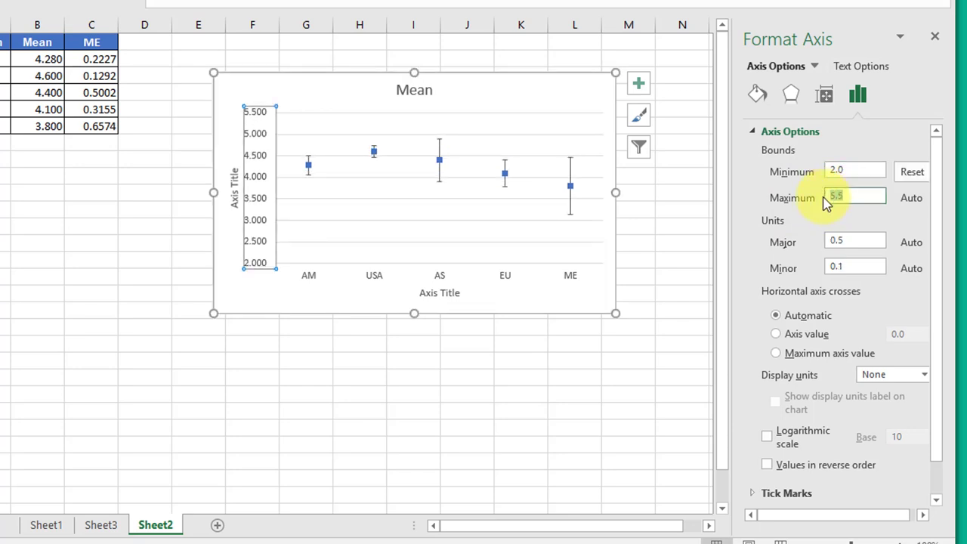
click(622, 415)
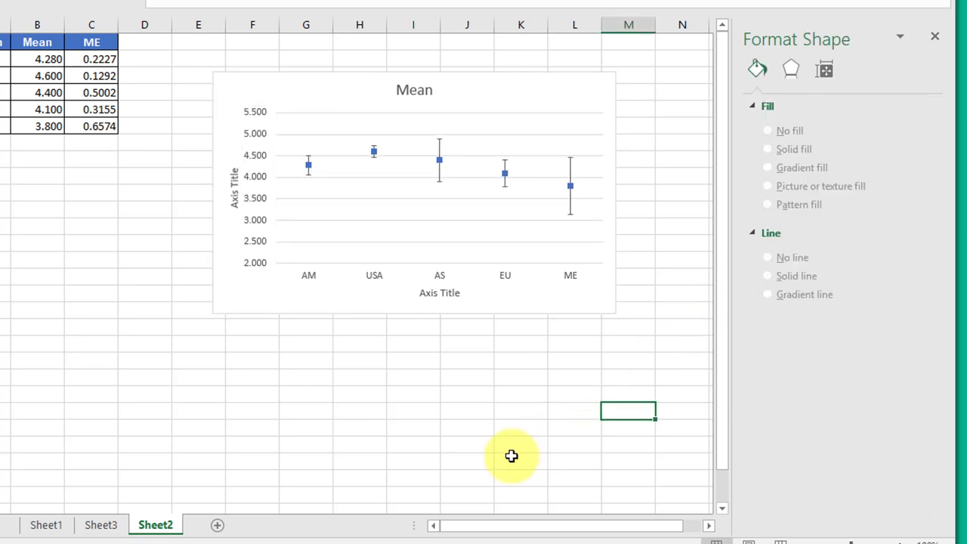
- Set the vertical axis minimum bound to 2.5
click(258, 198)
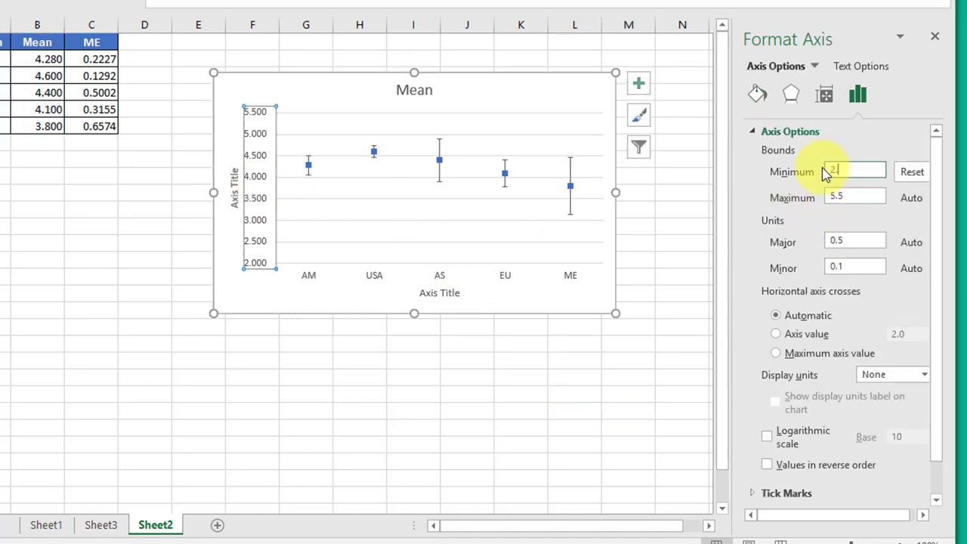
text(5)
key(Return)
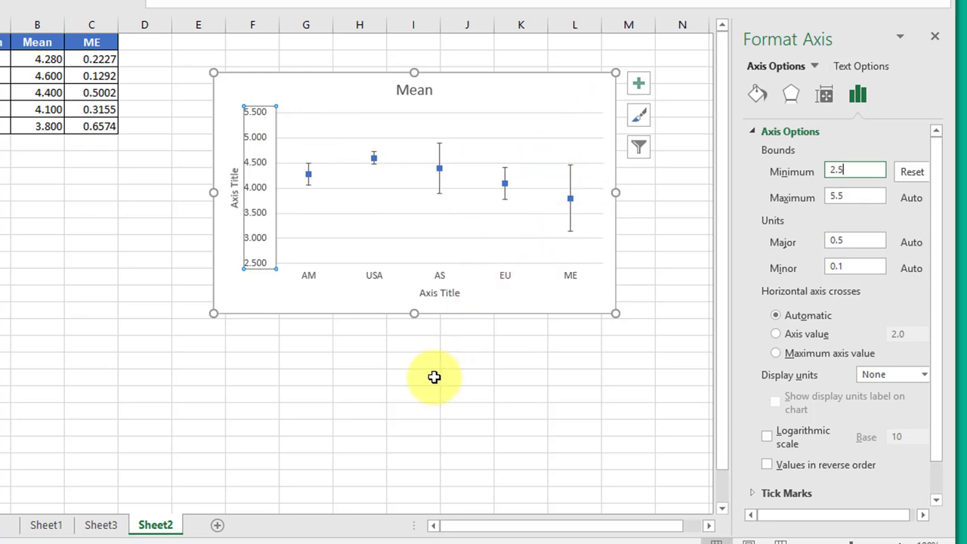
- Replace the vertical axis title's placeholder text with "Mean Score"
click(237, 194)
double_click(237, 194)
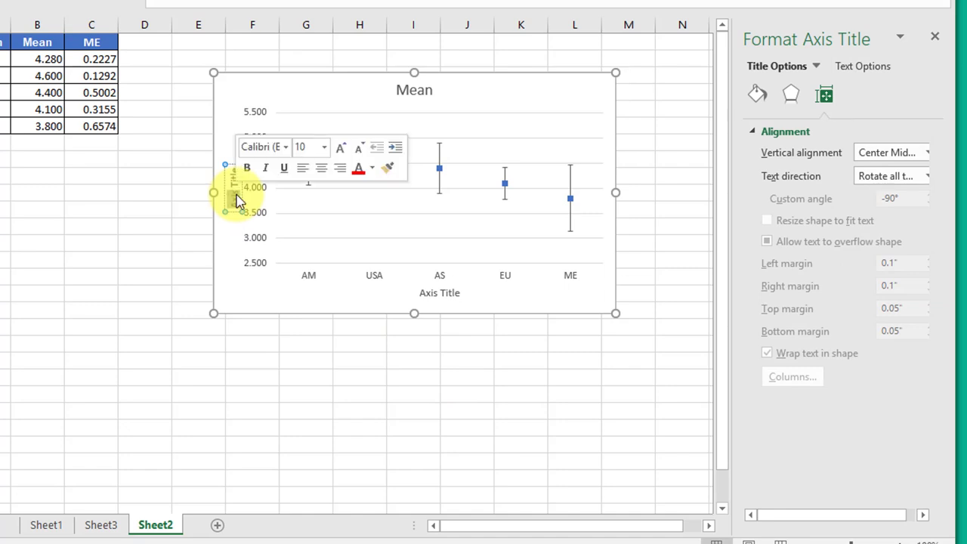
text(Mean S)
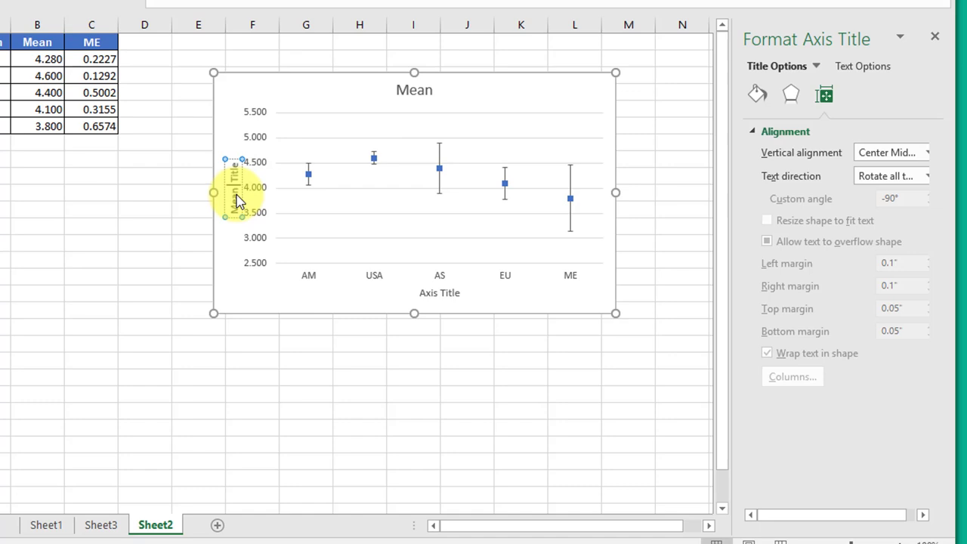
text(core)
key(Delete)
key(Delete)
key(Delete)
key(Delete)
key(Delete)
key(Delete)
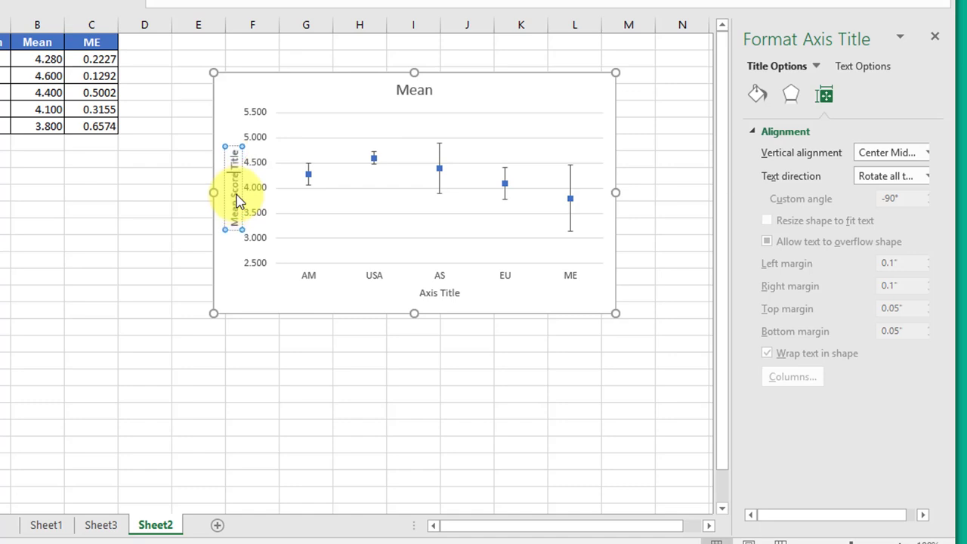
- Replace the horizontal axis title's placeholder text with "Region"
click(433, 296)
click(435, 295)
double_click(435, 294)
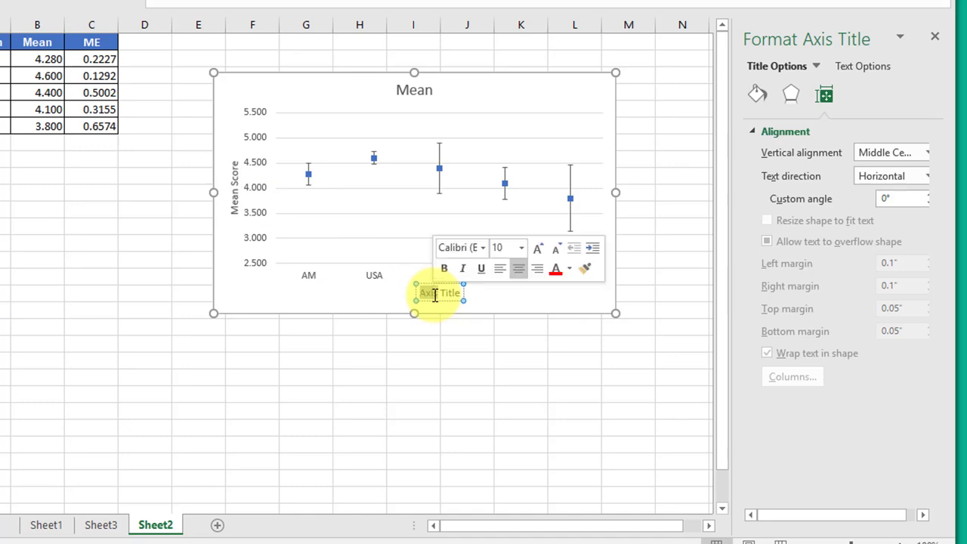
text(Region)
key(Delete)
key(Delete)
key(Delete)
key(Delete)
key(Delete)
key(Delete)
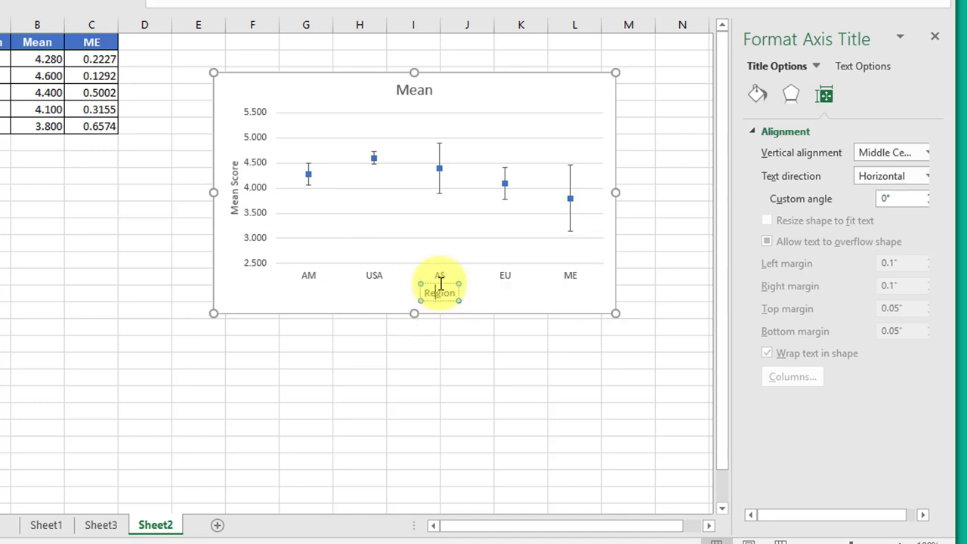
- Change the chart title to "Point and Interval Estimates for Speed" and deselect the chart
click(417, 90)
double_click(417, 90)
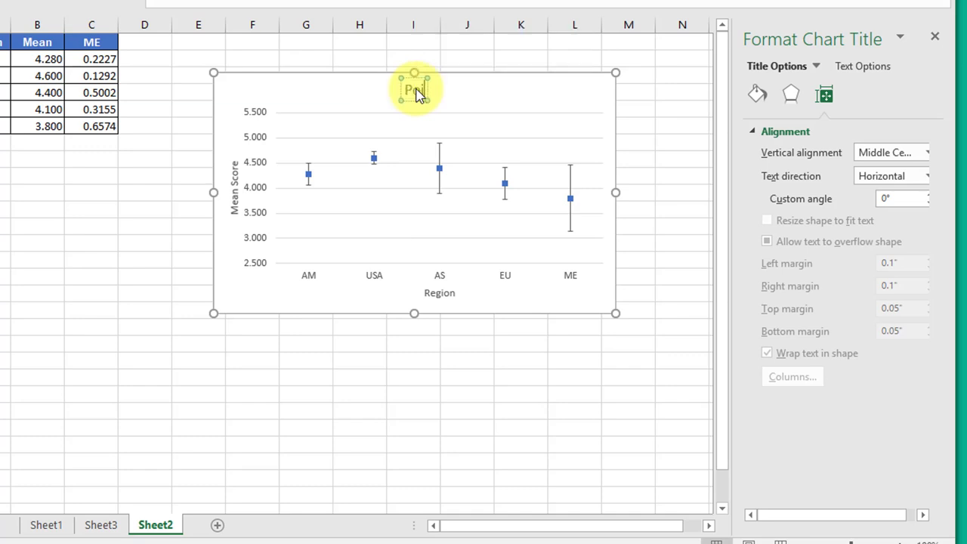
text(Point and Interval Estimates for Speed)
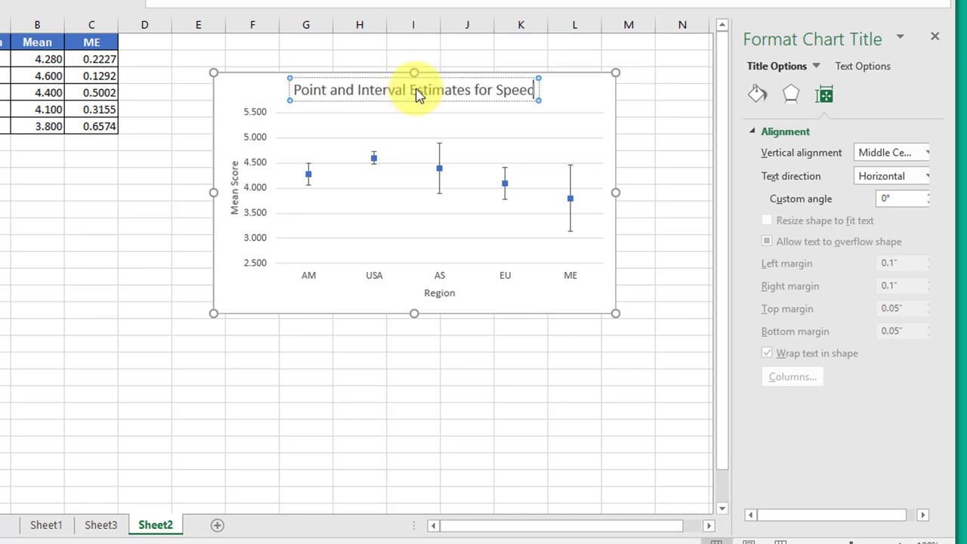
click(413, 362)
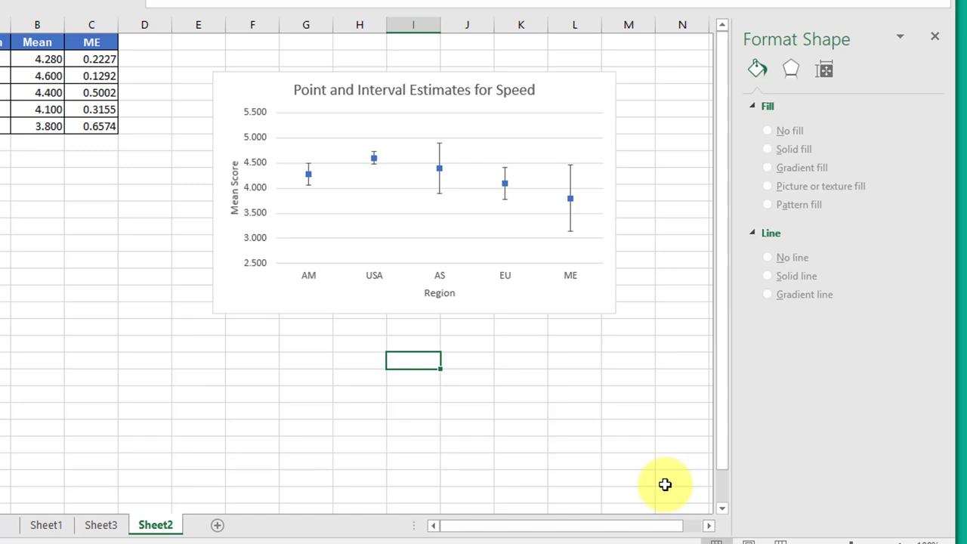